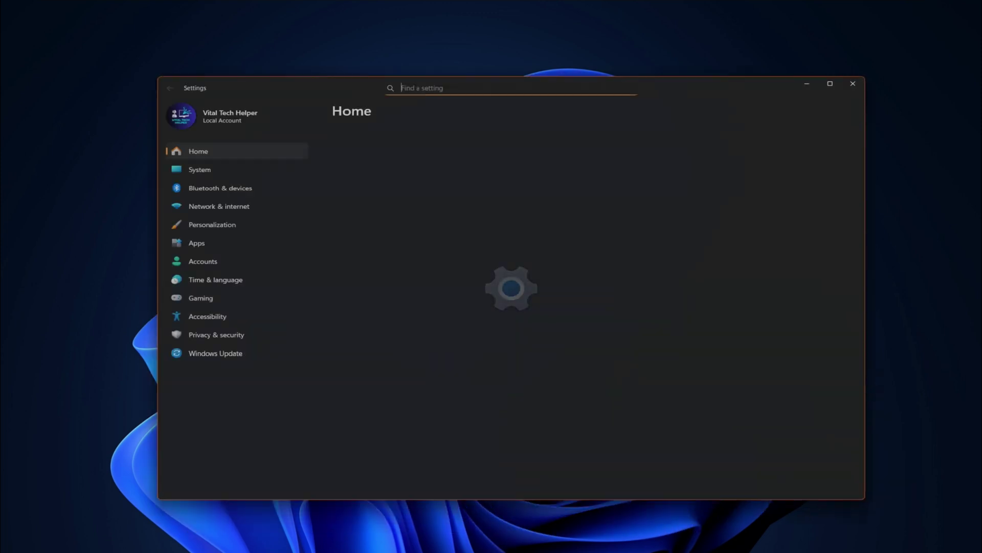
- Open the About page under System settings
left_click(206, 173)
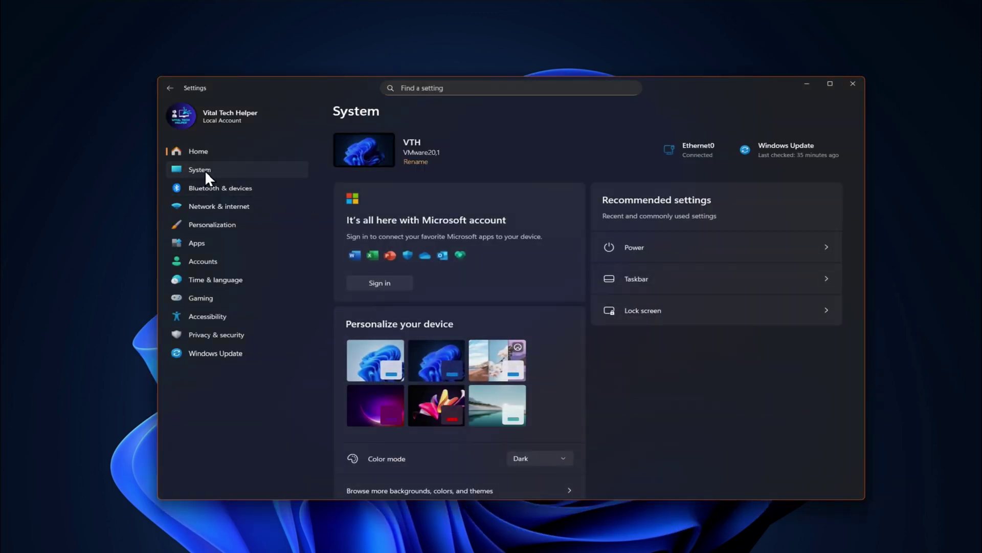
scroll(513, 370, "down", 5)
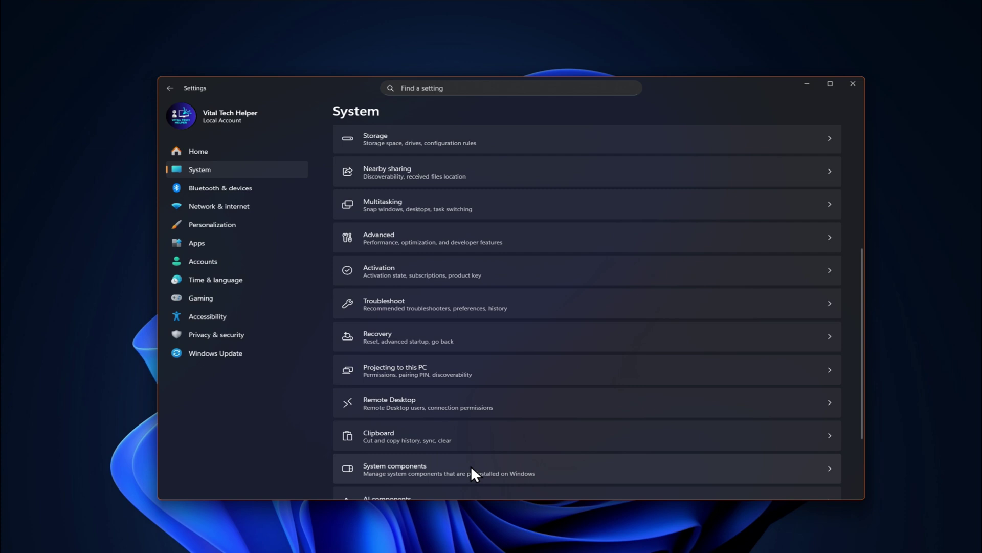
scroll(508, 428, "down", 2)
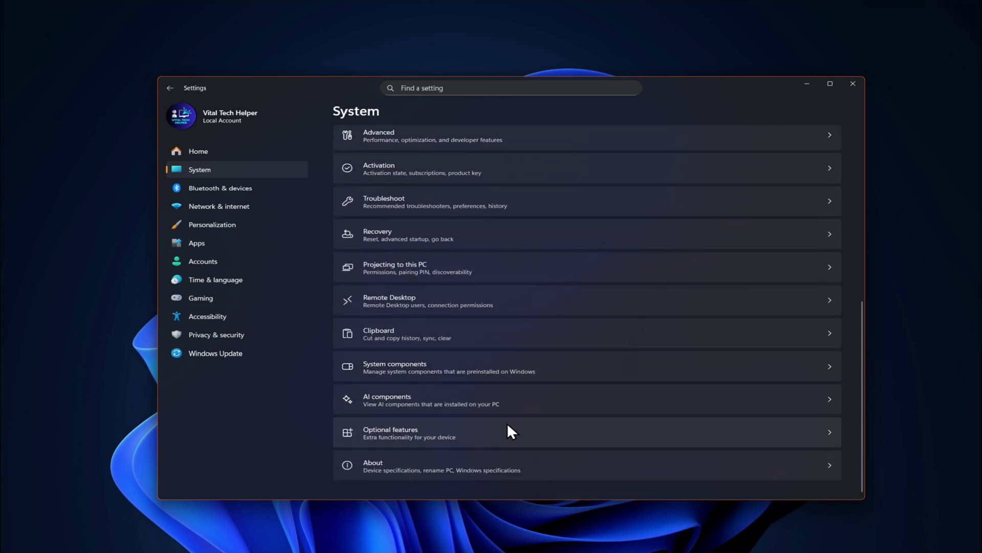
left_click(450, 462)
- Highlight Version 24H2 in Windows specifications, then switch to the Windows Update page
scroll(561, 353, "down", 1)
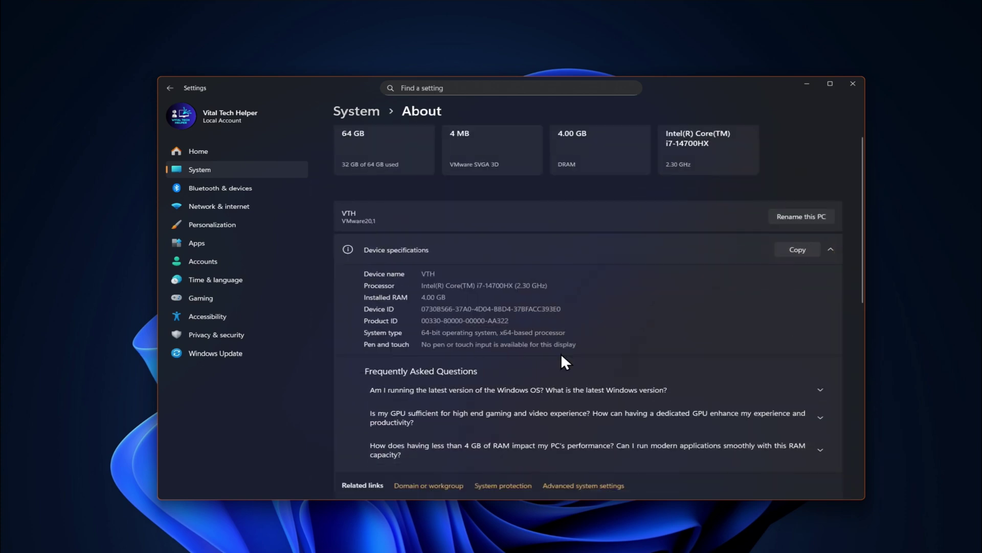
scroll(560, 354, "up", 1)
scroll(656, 363, "down", 1)
scroll(664, 366, "down", 5)
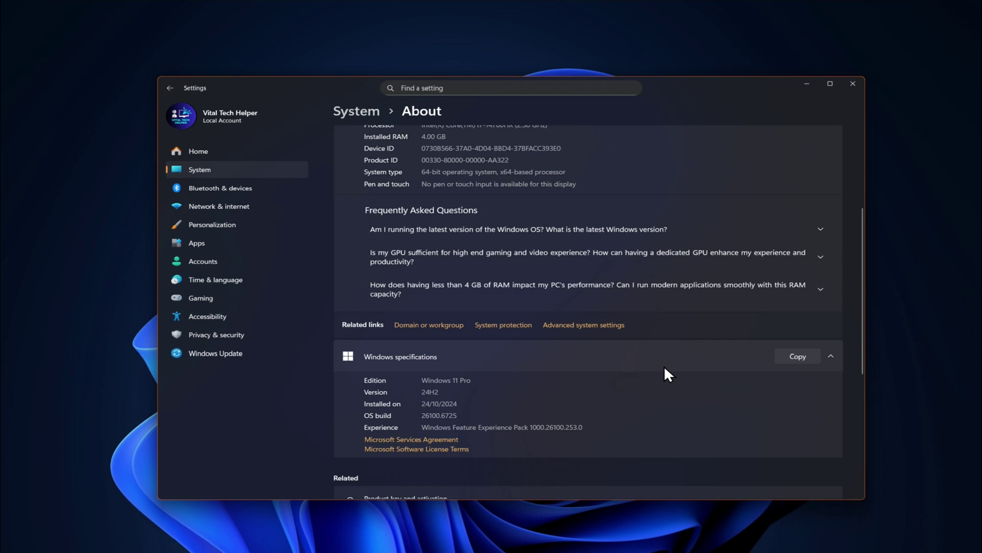
scroll(664, 365, "up", 1)
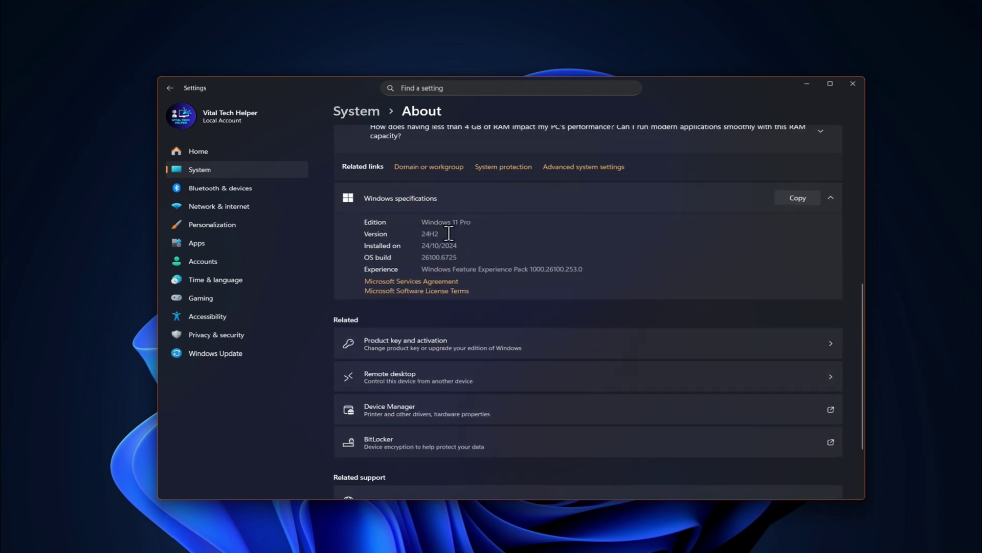
left_click_drag(443, 234, 419, 234)
scroll(726, 254, "up", 1)
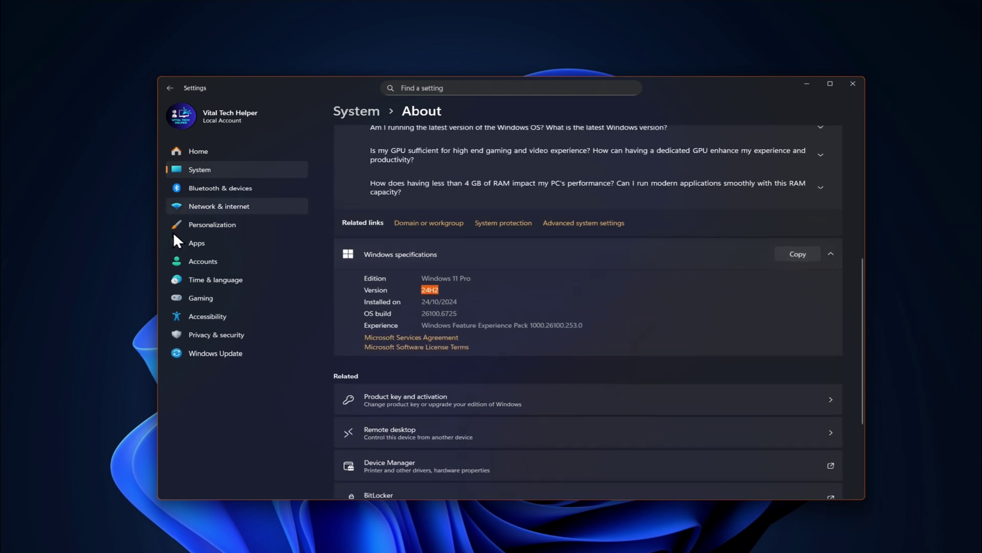
left_click(215, 357)
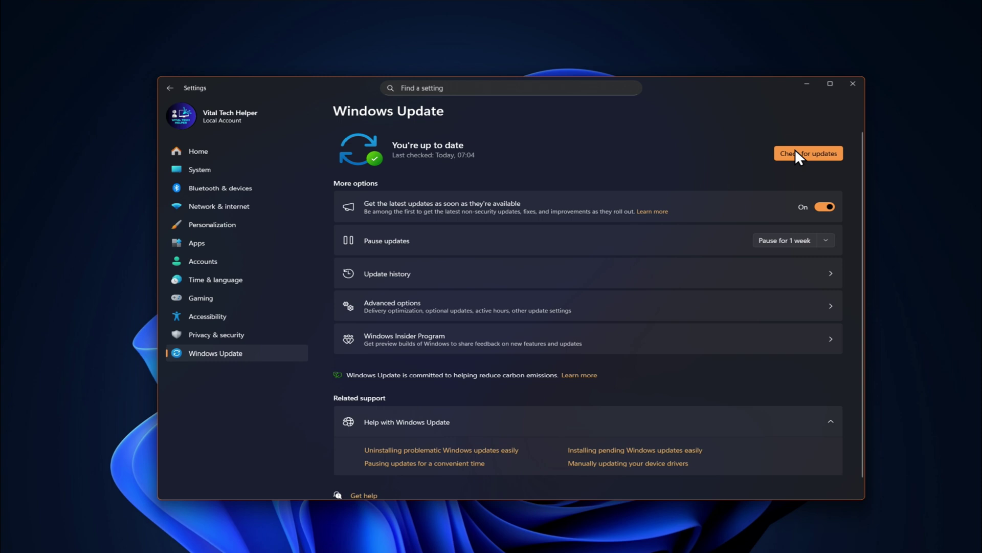
- Run Check for updates and confirm it reports You're up to date
left_click(816, 154)
- Close Settings and run PC Health Check, which confirms this PC meets Windows 11 requirements
left_click(855, 90)
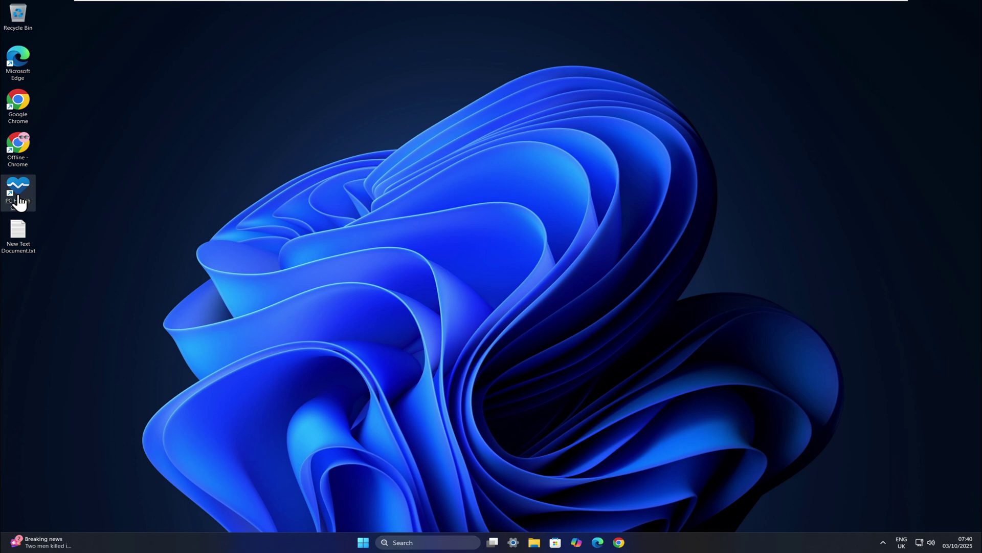
double_click(18, 196)
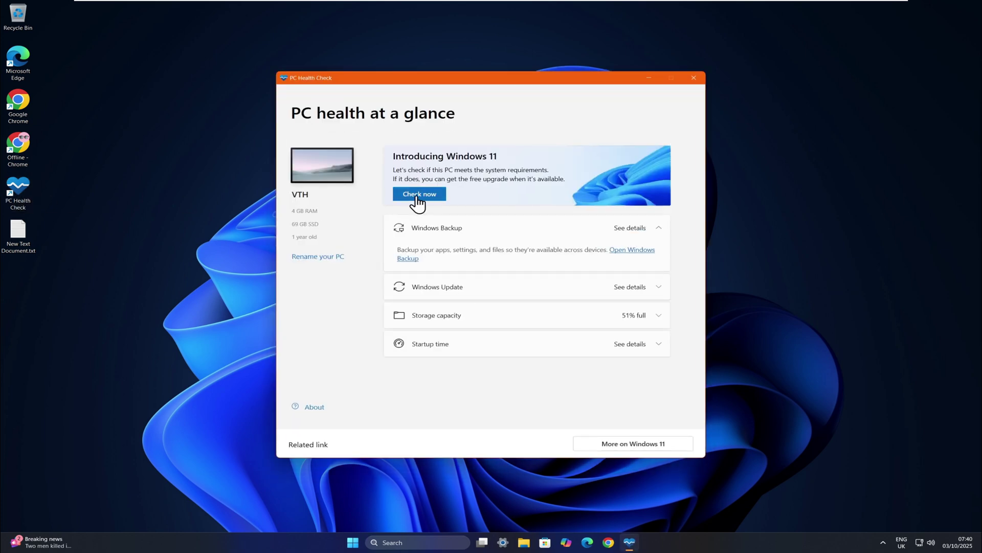
left_click(423, 195)
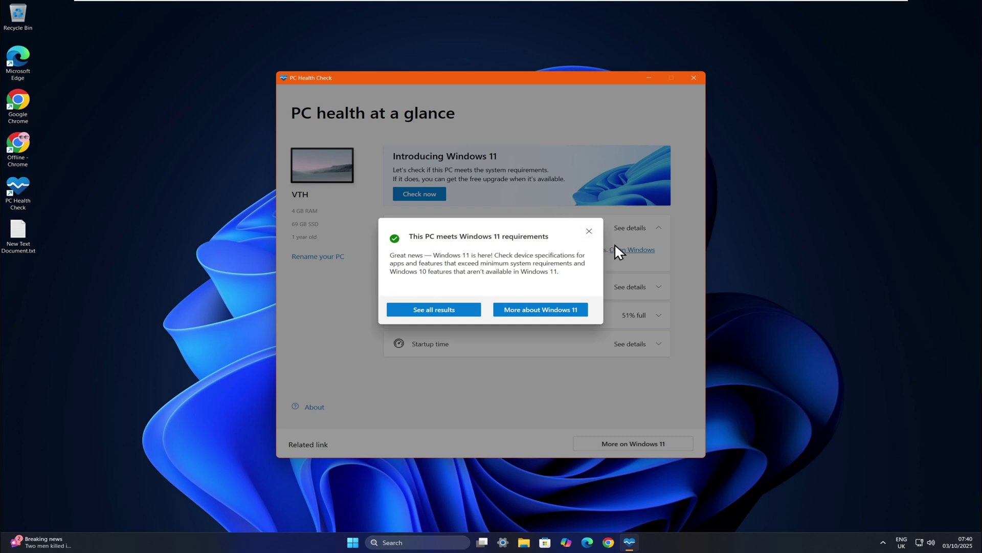
left_click(589, 231)
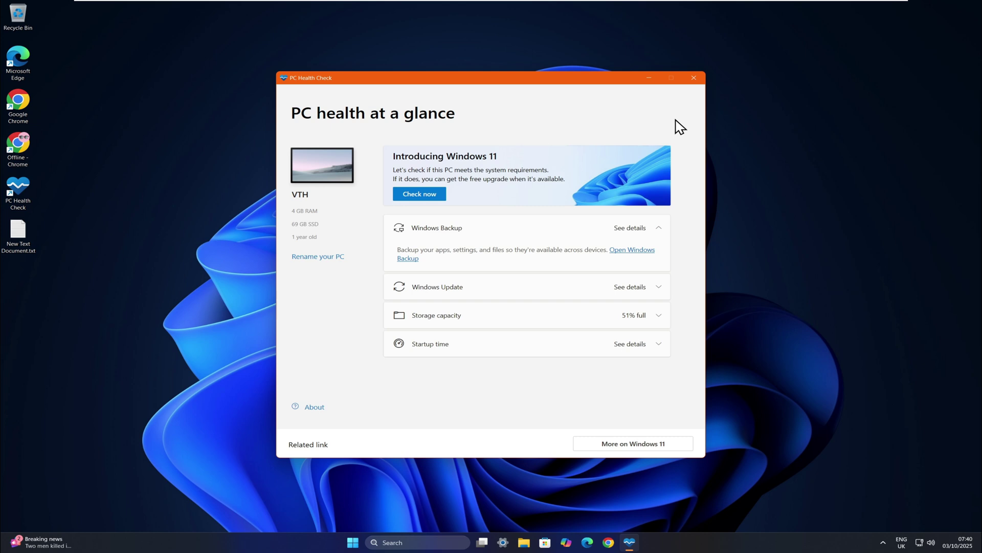
left_click(695, 78)
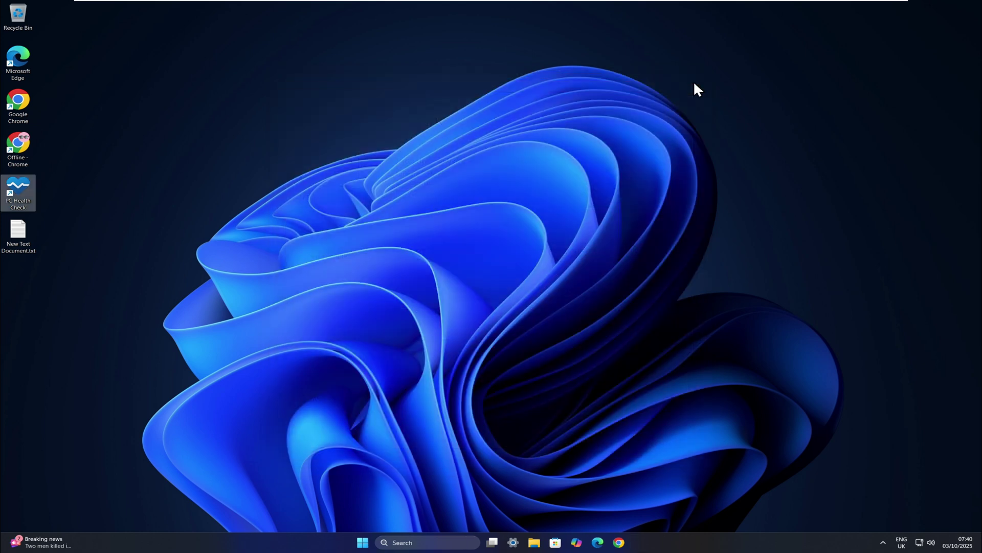
- Paste the update link into Chrome to download the 167 KB KB5054156 .msu, then show it in Downloads
left_click(620, 543)
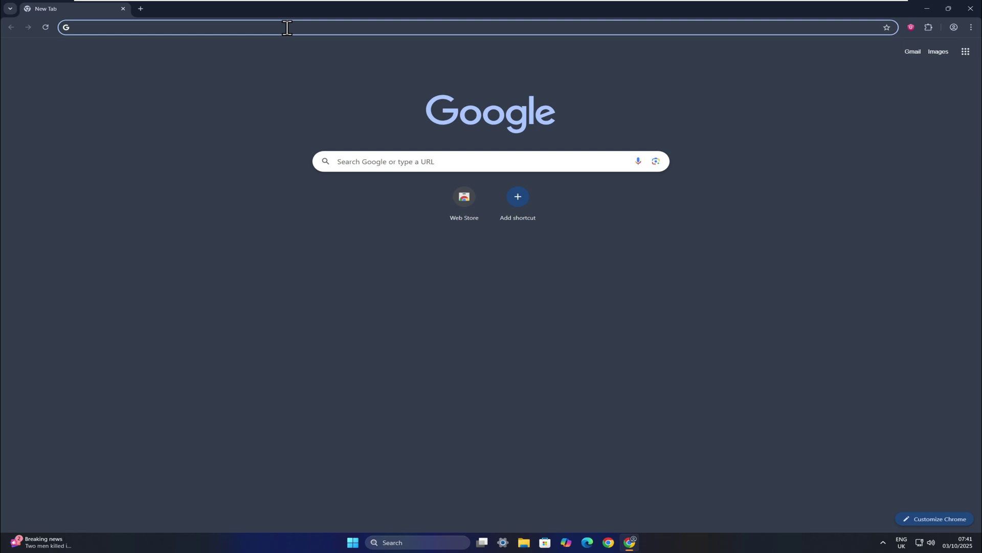
right_click(287, 27)
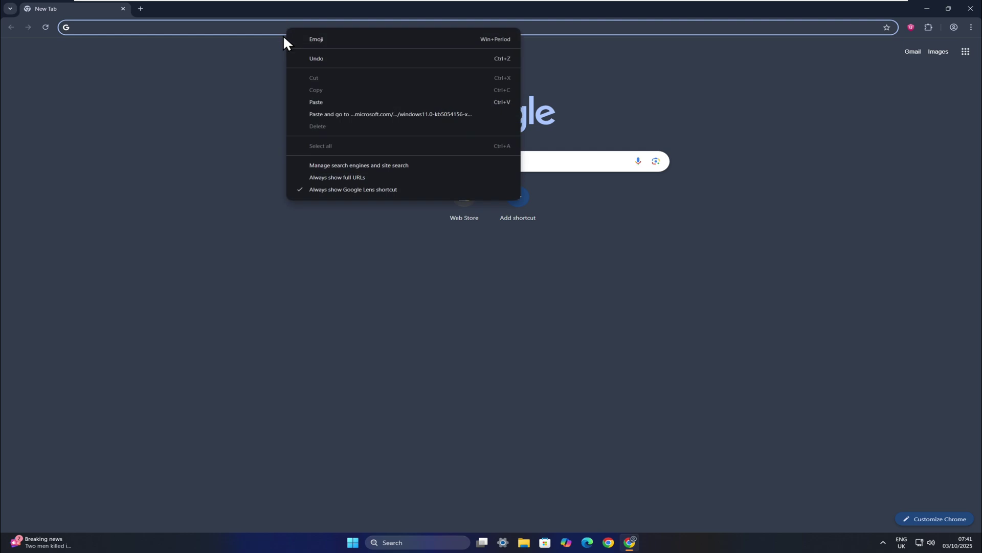
left_click(413, 115)
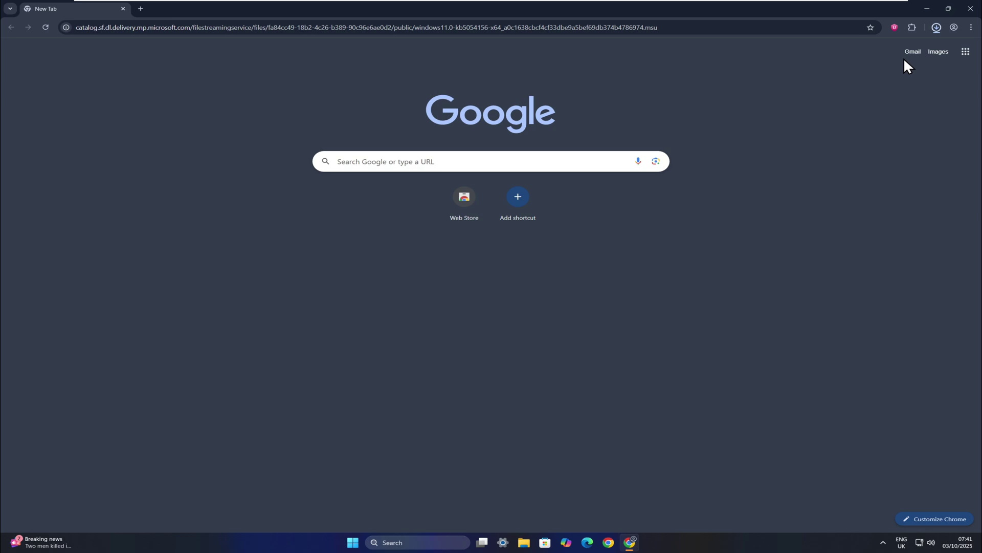
left_click(936, 24)
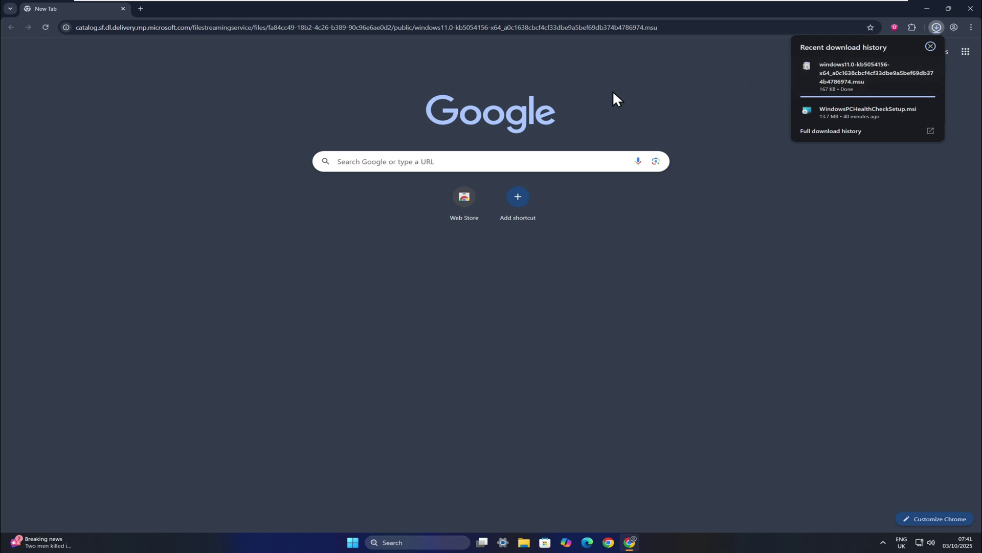
left_click(911, 65)
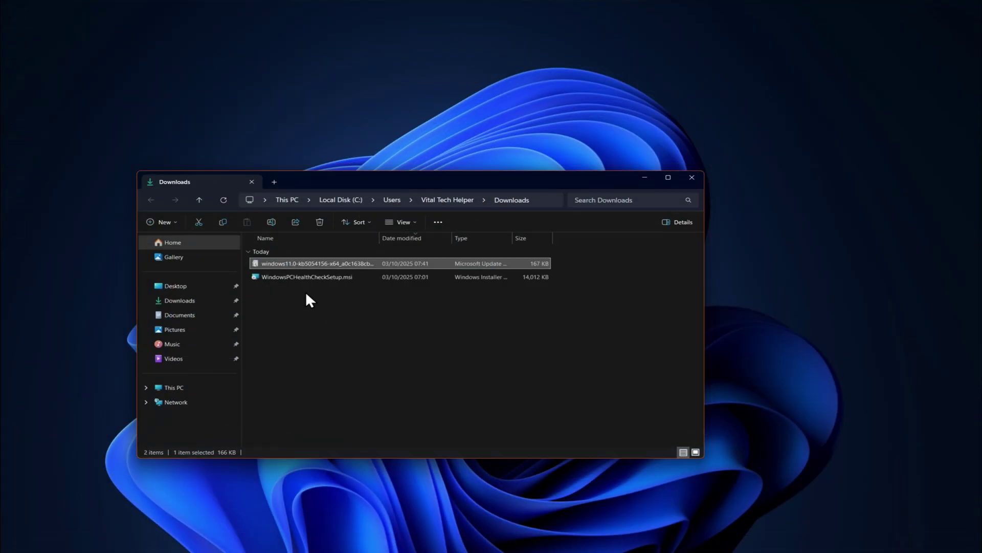
- Run the windows11.0-kb5054156-x64 .msu package and approve its installation
double_click(317, 264)
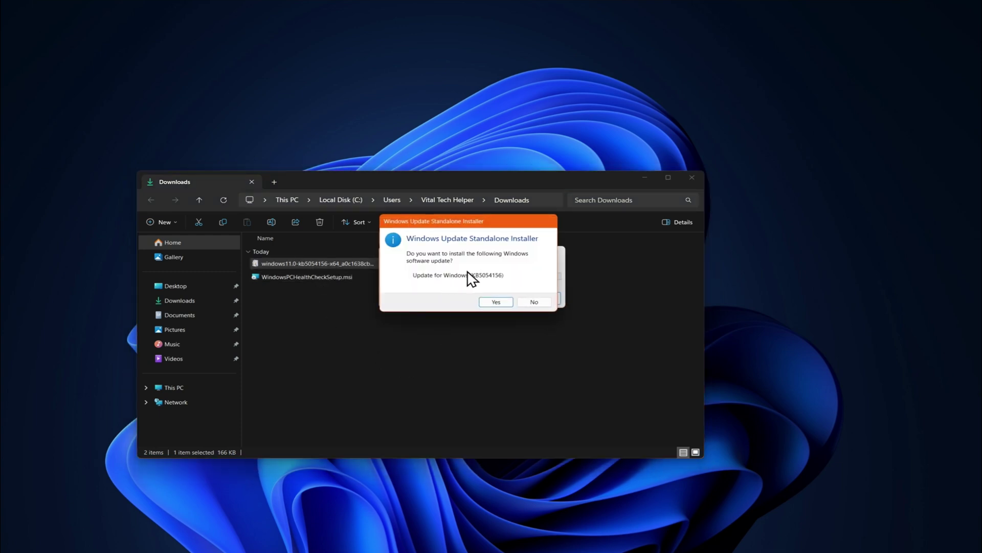
left_click(496, 301)
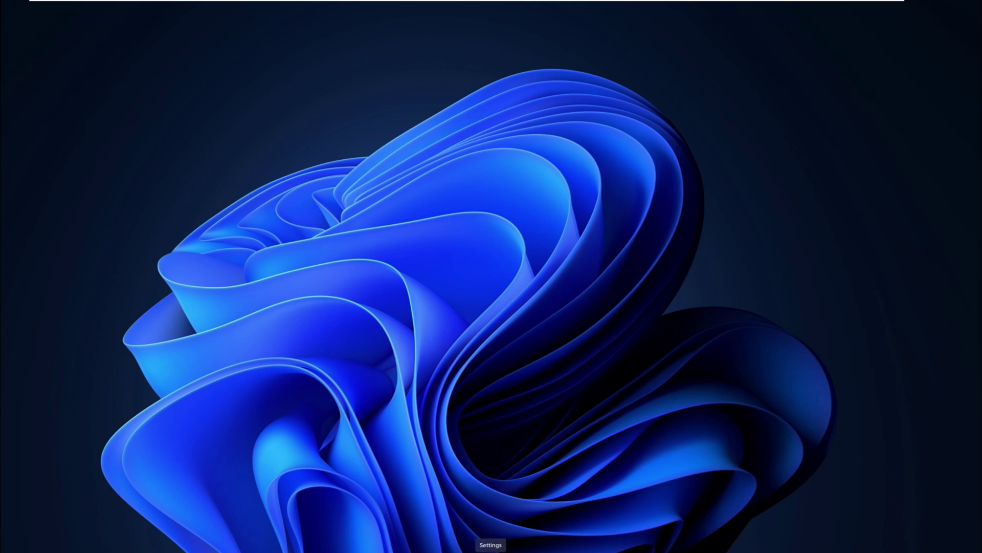
- Open Settings with Win+I and highlight Version 25H2 (OS build 26200.6725) on System > About
key("super+i")
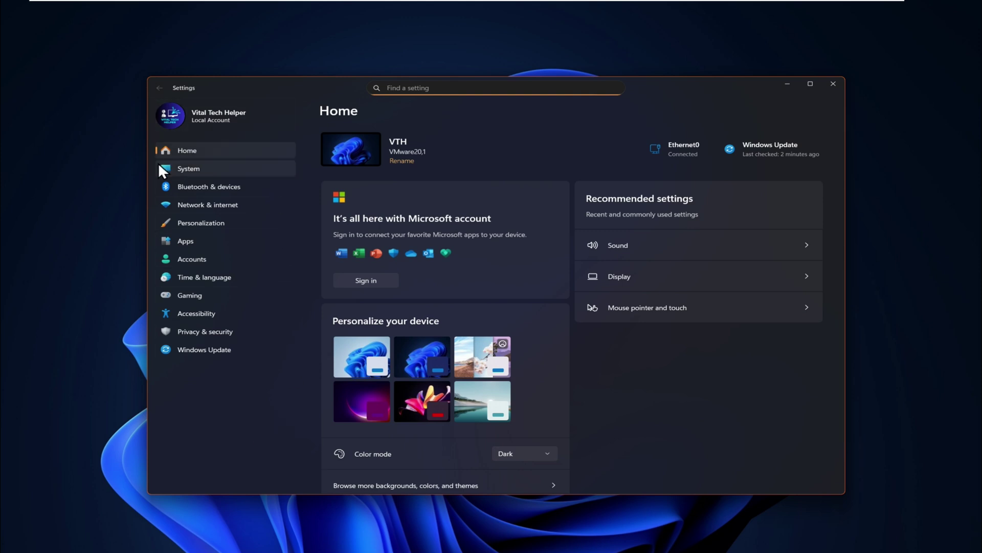
left_click(190, 168)
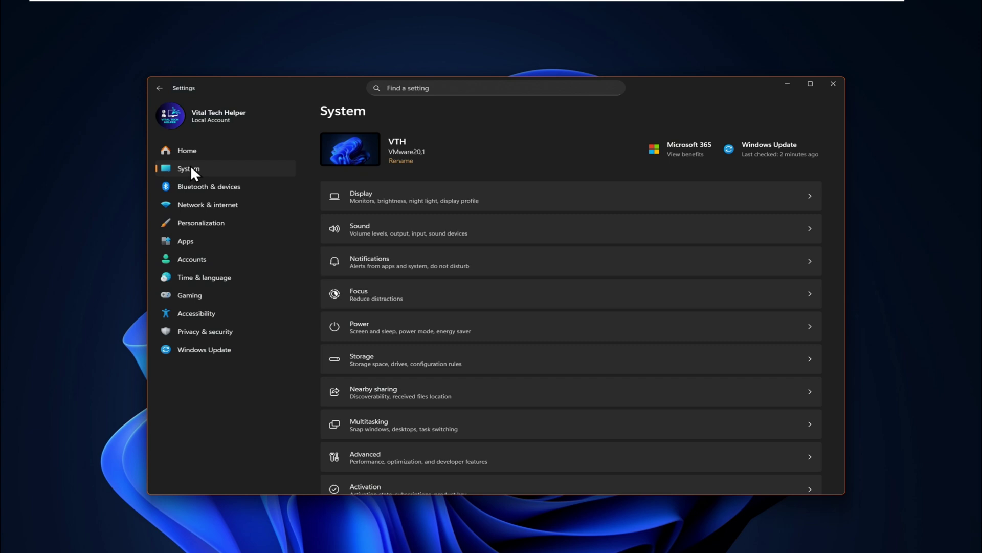
scroll(494, 344, "down", 4)
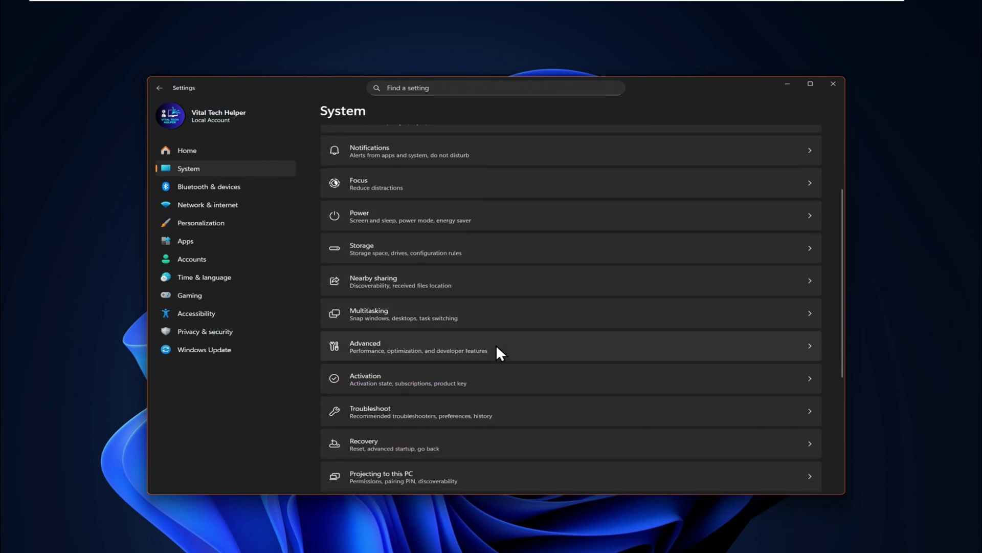
scroll(497, 345, "down", 3)
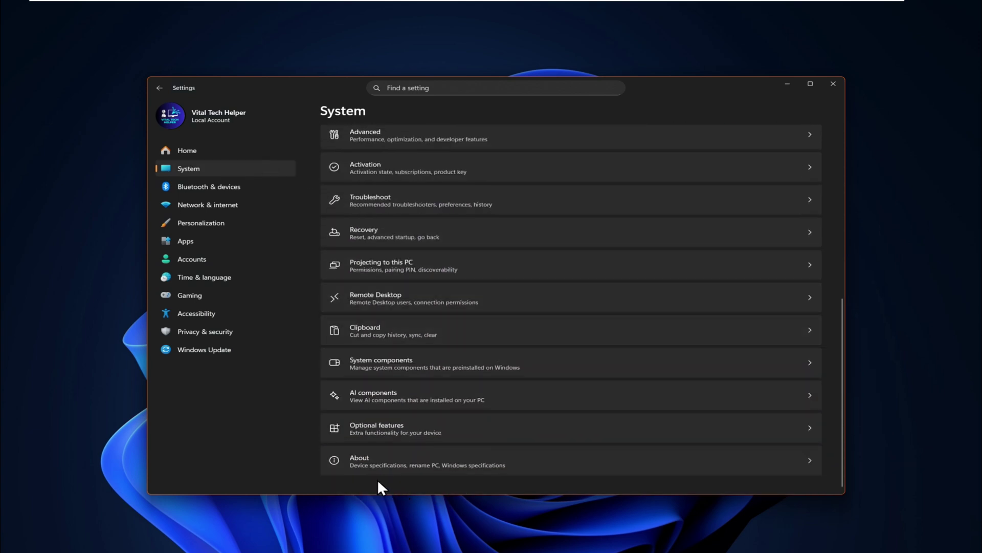
left_click(385, 462)
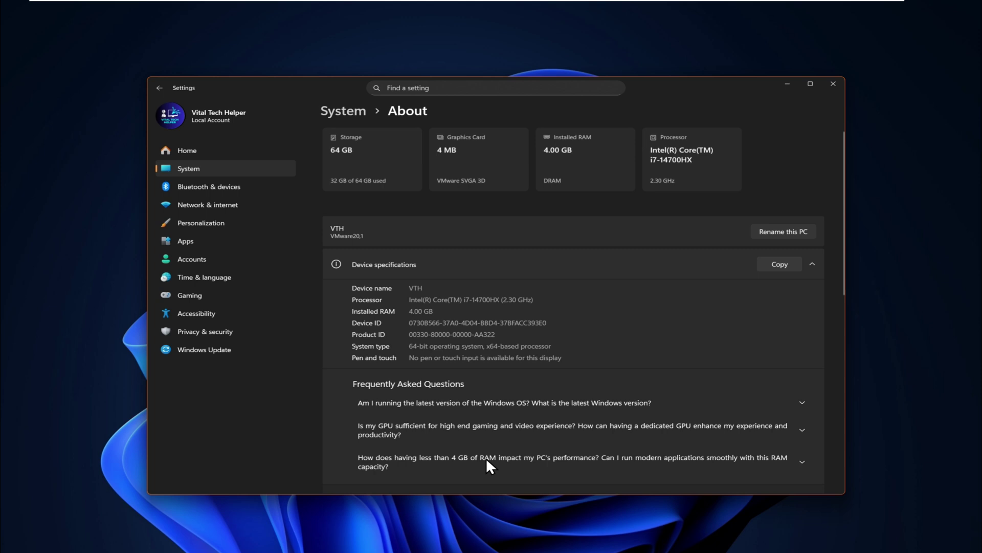
scroll(556, 382, "down", 3)
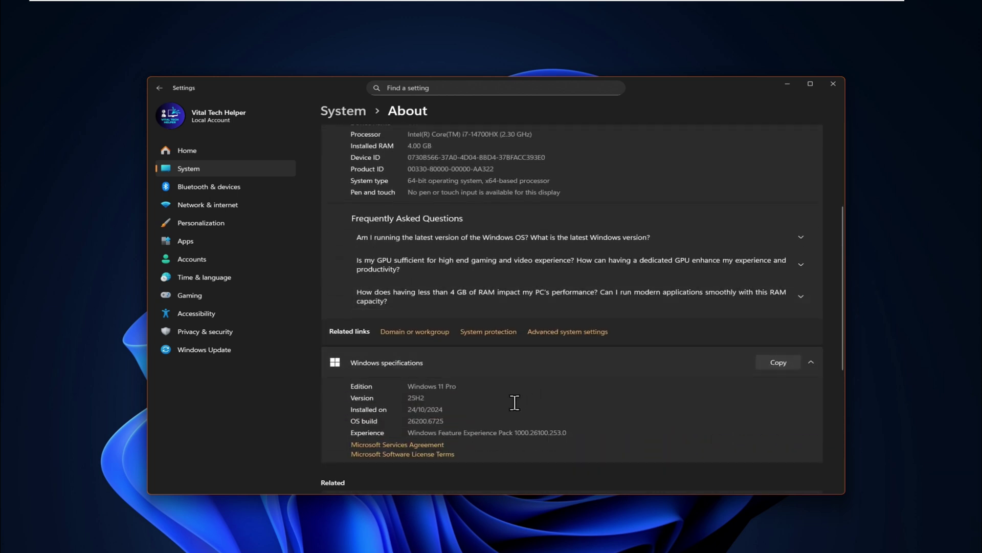
left_click_drag(452, 399, 383, 398)
scroll(604, 405, "down", 2)
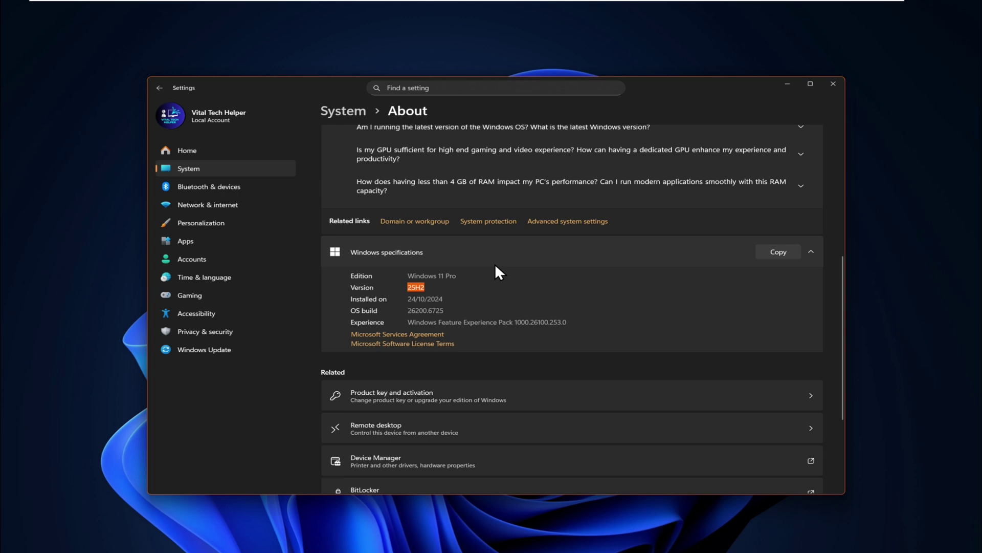